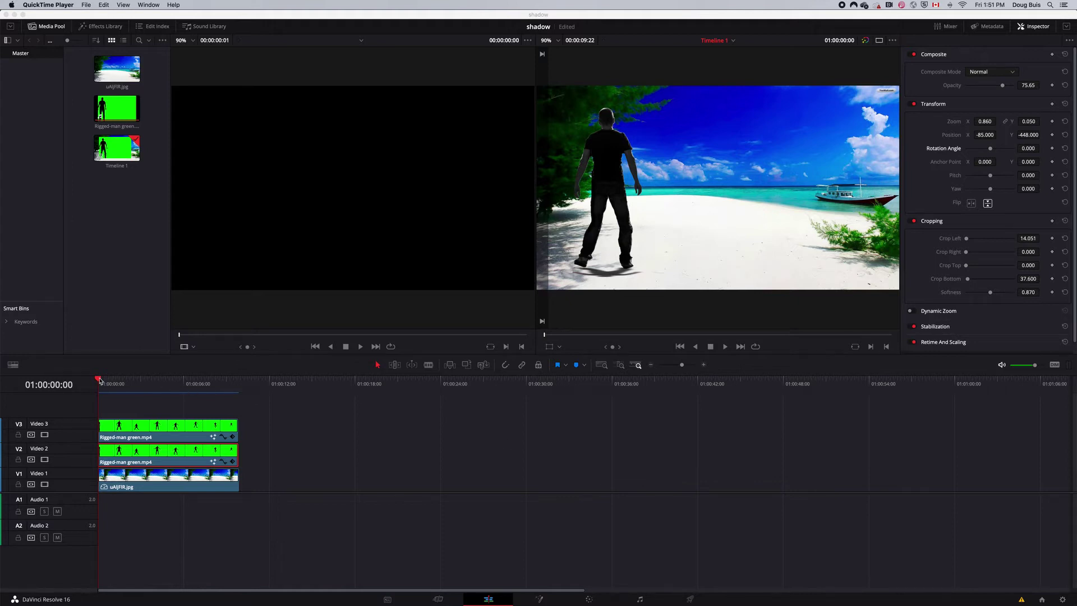
Preview the finished shadow example, then add another copy of uAIJFIR.jpg to the timeline.
{"action": "left_click", "coordinate": [102, 381]}
{"action": "mouse_move", "coordinate": [103, 381]}
{"action": "left_mouse_down"}
{"action": "mouse_move", "coordinate": [218, 403]}
{"action": "mouse_move", "coordinate": [104, 397]}
{"action": "left_mouse_up"}
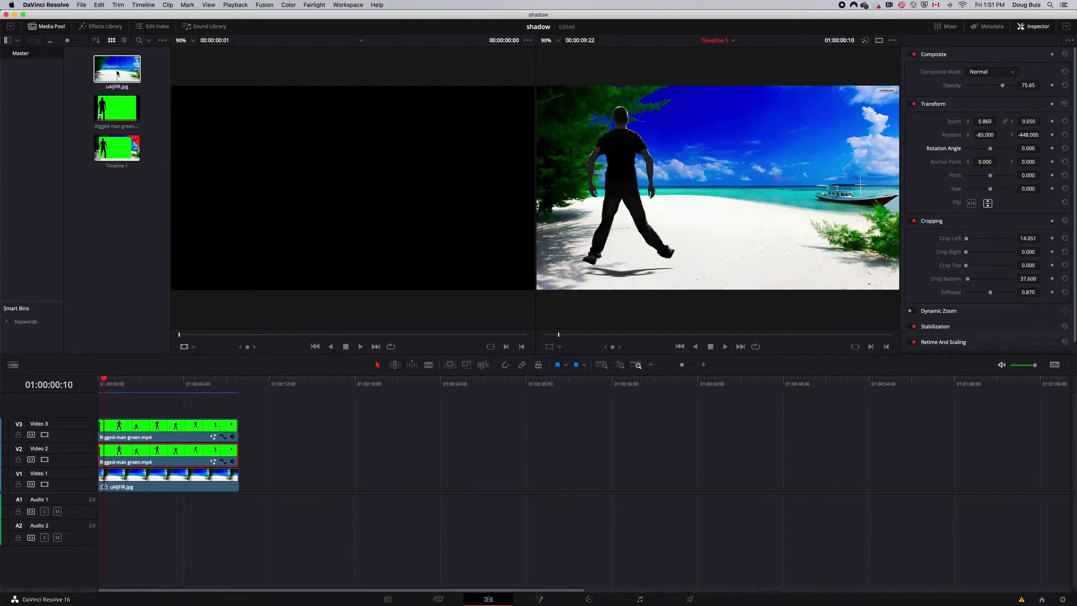
{"action": "left_click_drag", "start_coordinate": [116, 73], "coordinate": [336, 481]}
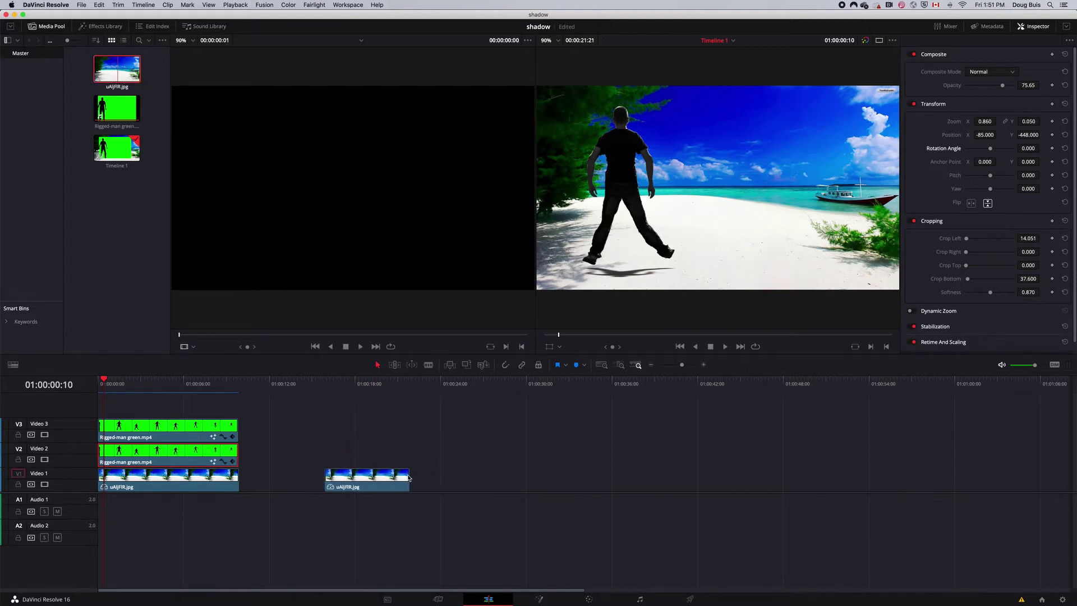
Lengthen the new beach photo on Video 1 and add Rigged-man green.mp4 after it.
{"action": "left_click_drag", "start_coordinate": [409, 479], "coordinate": [444, 480]}
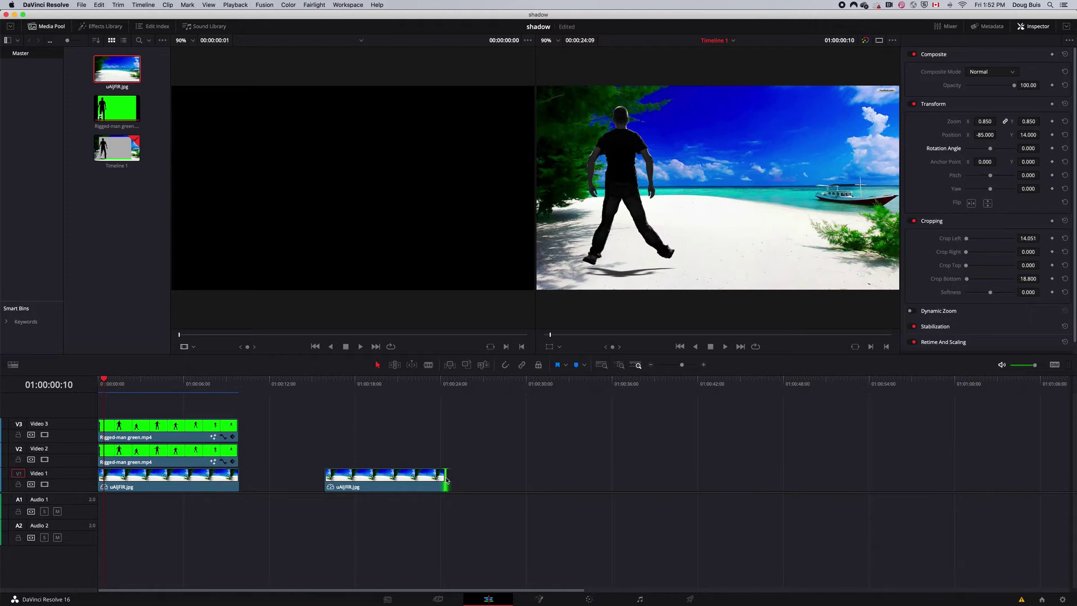
{"action": "left_click_drag", "start_coordinate": [120, 106], "coordinate": [507, 481]}
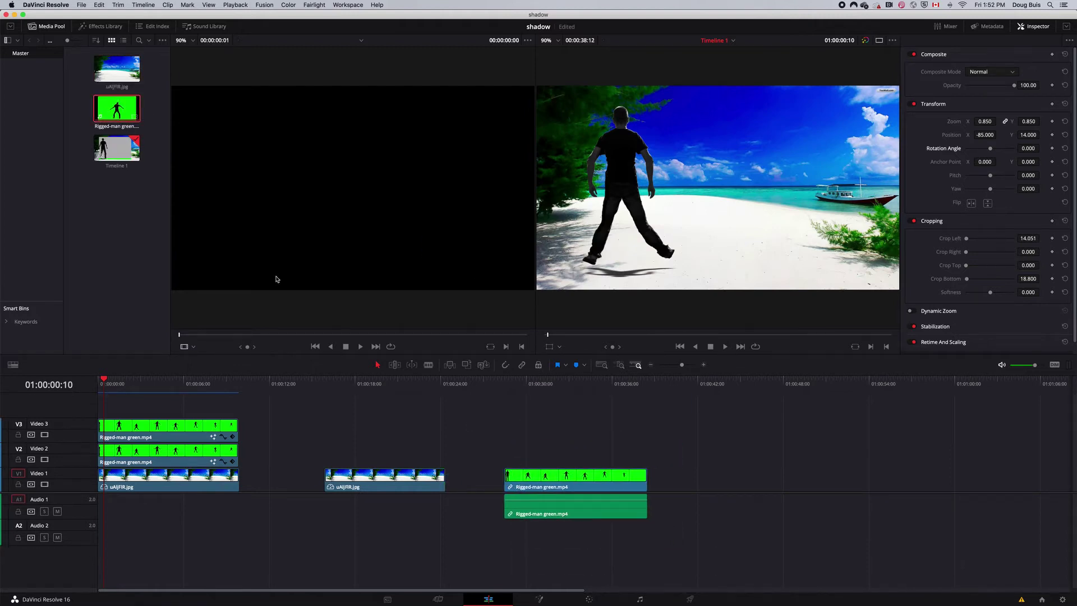
{"action": "left_click", "coordinate": [105, 381]}
{"action": "left_click_drag", "start_coordinate": [114, 382], "coordinate": [511, 477]}
Delete the man clip's audio and trim it to match the beach photo on Video 2.
{"action": "left_click", "coordinate": [526, 511]}
{"action": "key", "text": "Delete"}
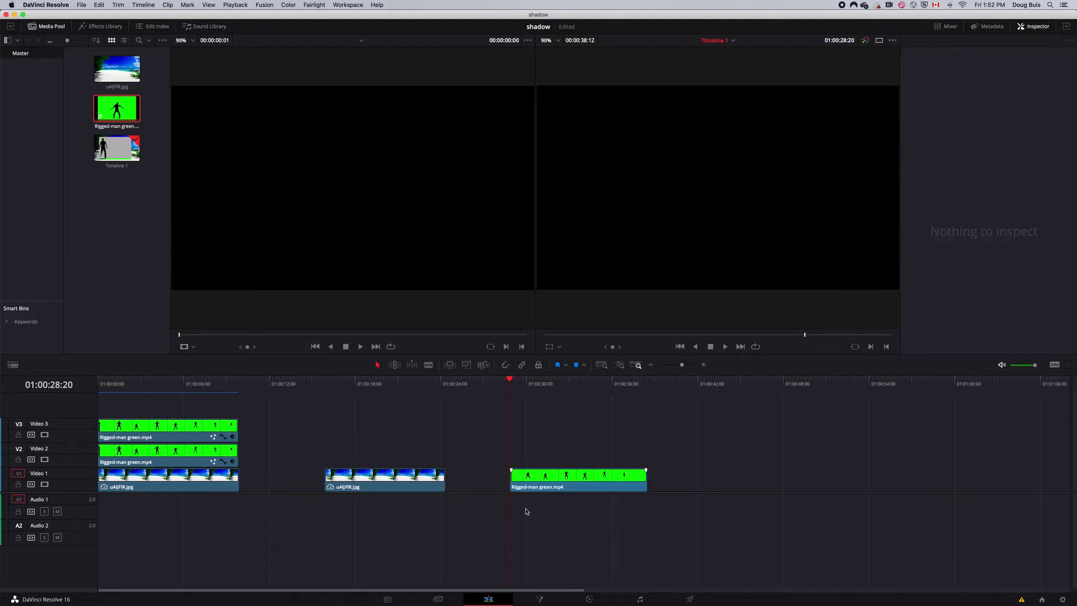
{"action": "left_click_drag", "start_coordinate": [505, 382], "coordinate": [644, 427]}
{"action": "left_click", "coordinate": [644, 476]}
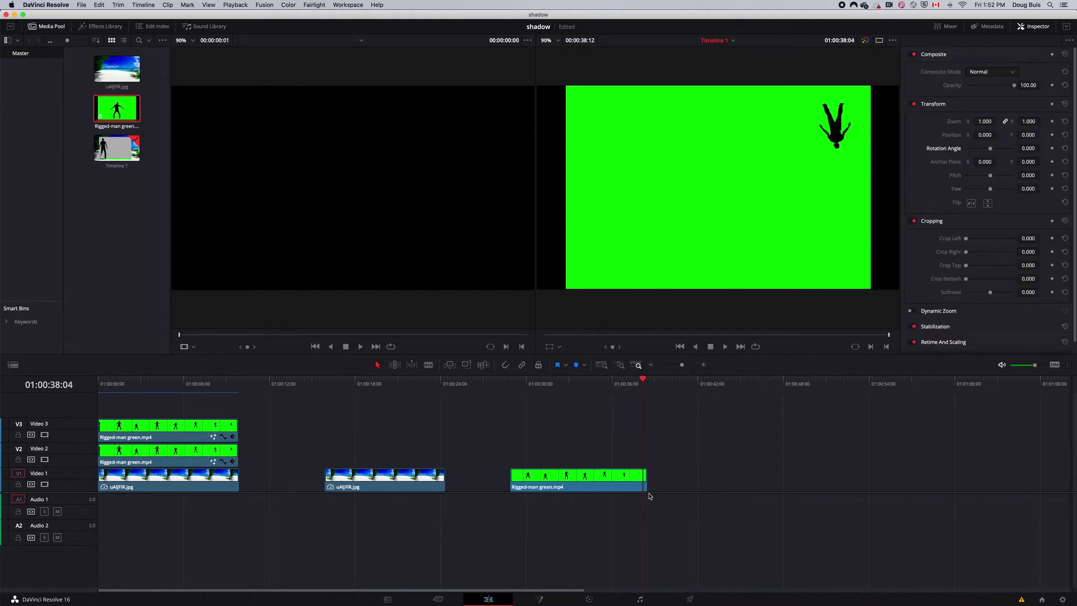
{"action": "left_click_drag", "start_coordinate": [646, 478], "coordinate": [457, 477]}
{"action": "left_click_drag", "start_coordinate": [644, 380], "coordinate": [391, 380]}
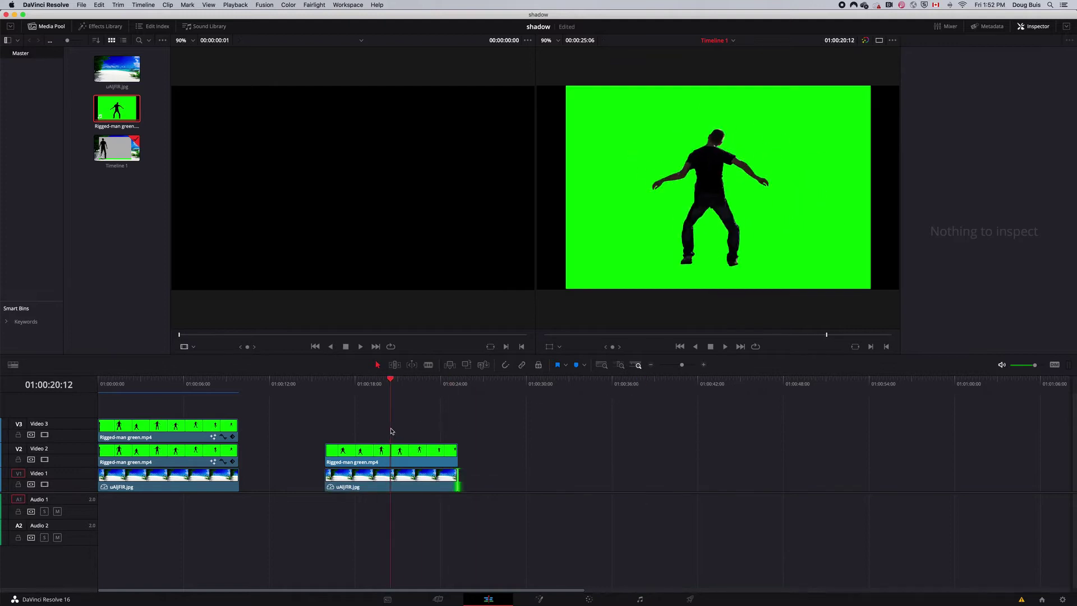
{"action": "left_click", "coordinate": [407, 458]}
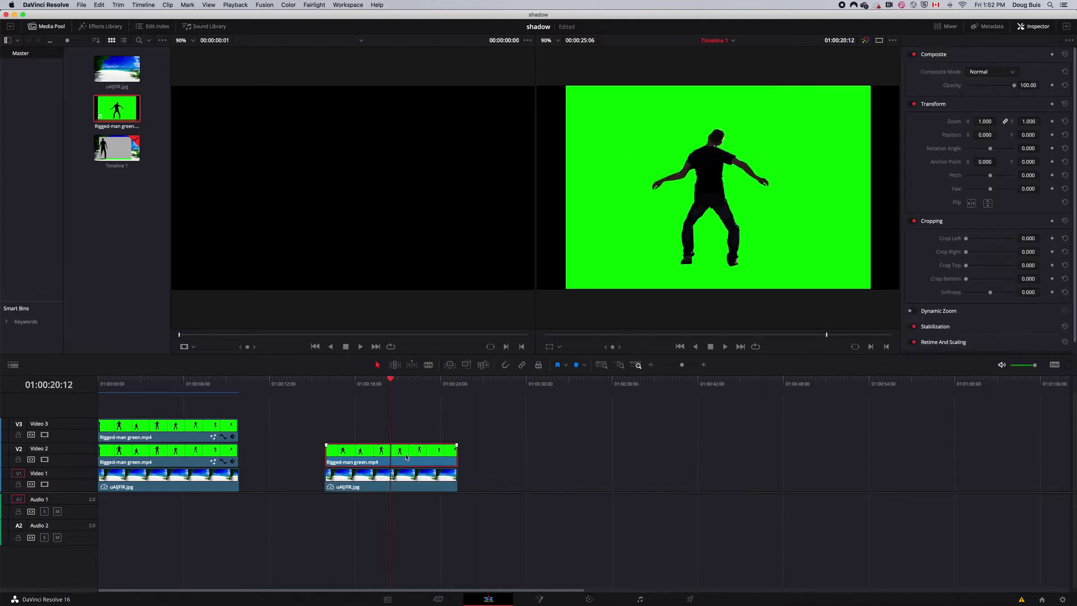
In Fusion, add a Matte > Delta Keyer and sample the green screen as Background Color.
{"action": "left_click", "coordinate": [540, 599]}
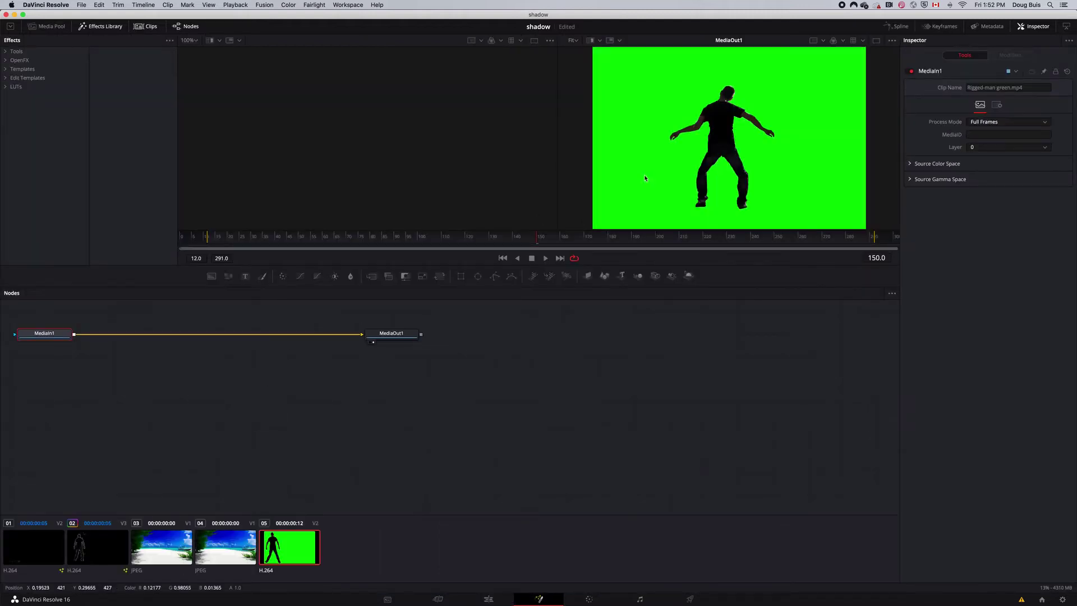
{"action": "left_click", "coordinate": [6, 52]}
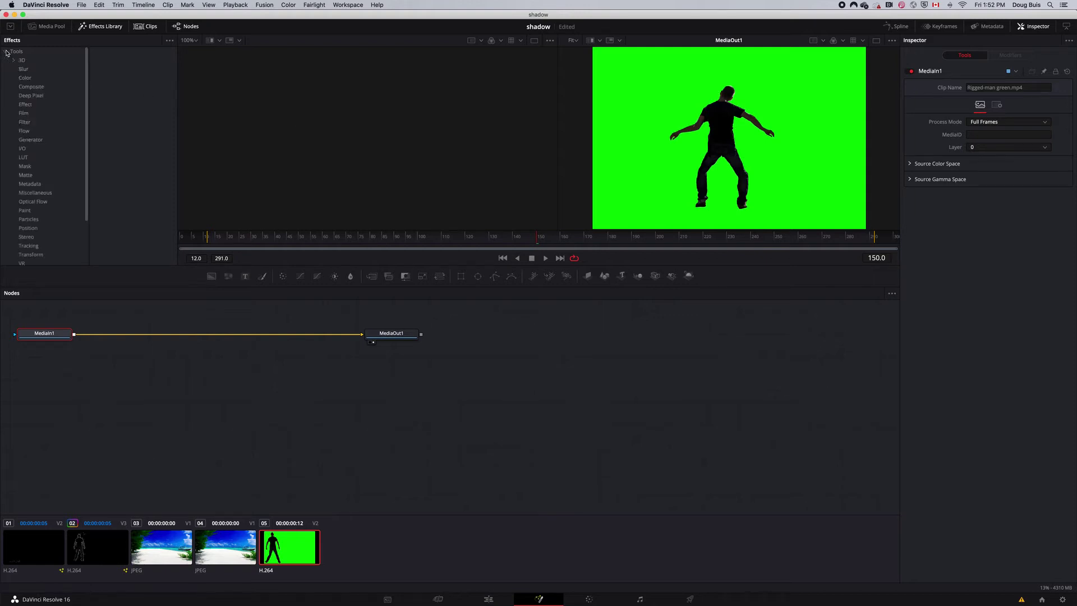
{"action": "left_click", "coordinate": [29, 177]}
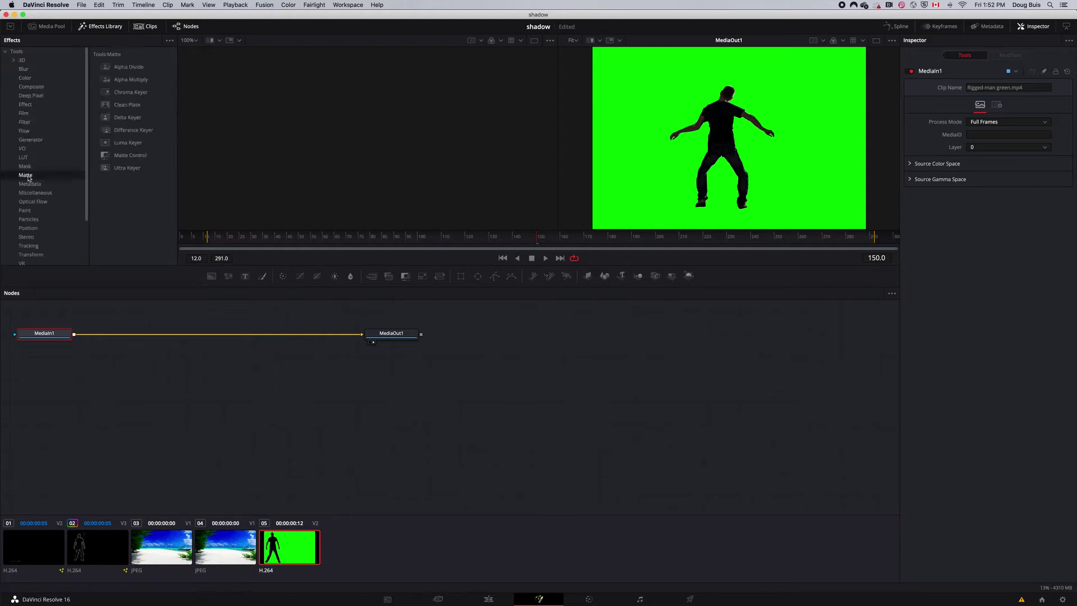
{"action": "left_click", "coordinate": [133, 119]}
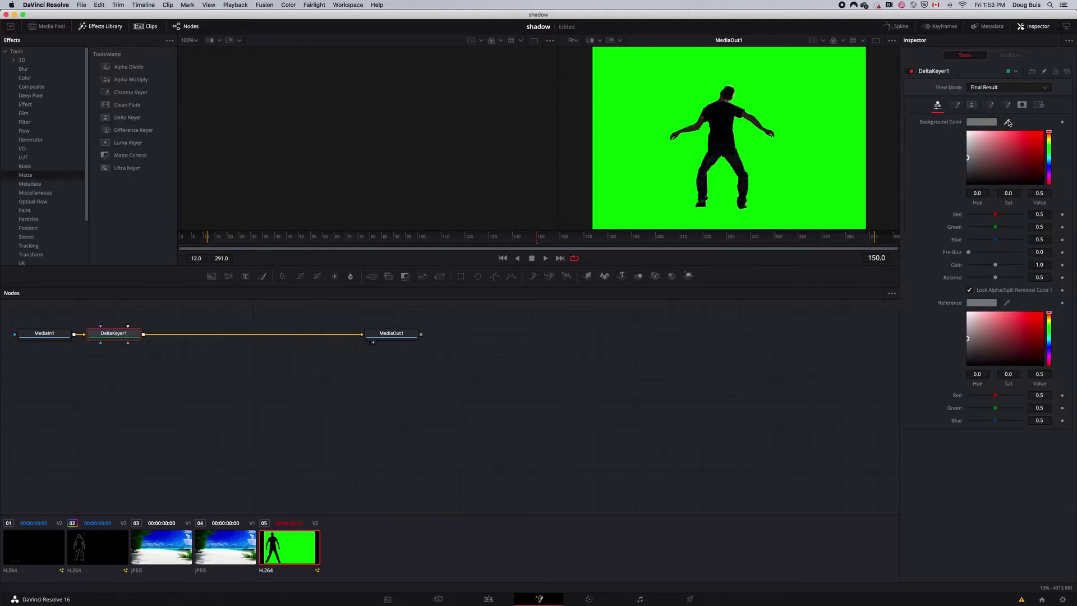
{"action": "left_click_drag", "start_coordinate": [911, 122], "coordinate": [815, 136]}
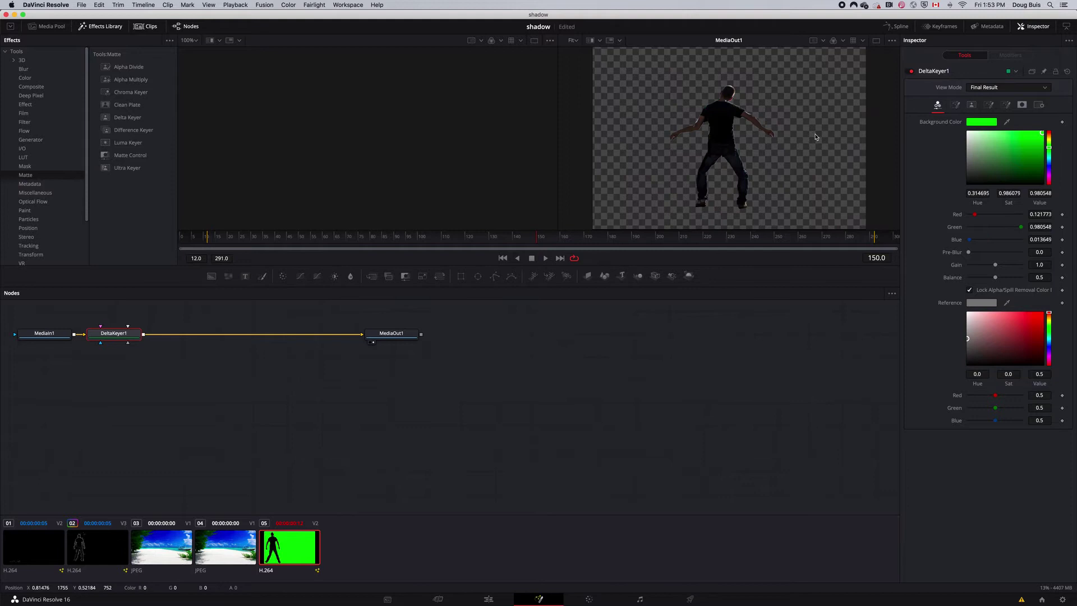
{"action": "left_click", "coordinate": [488, 600]}
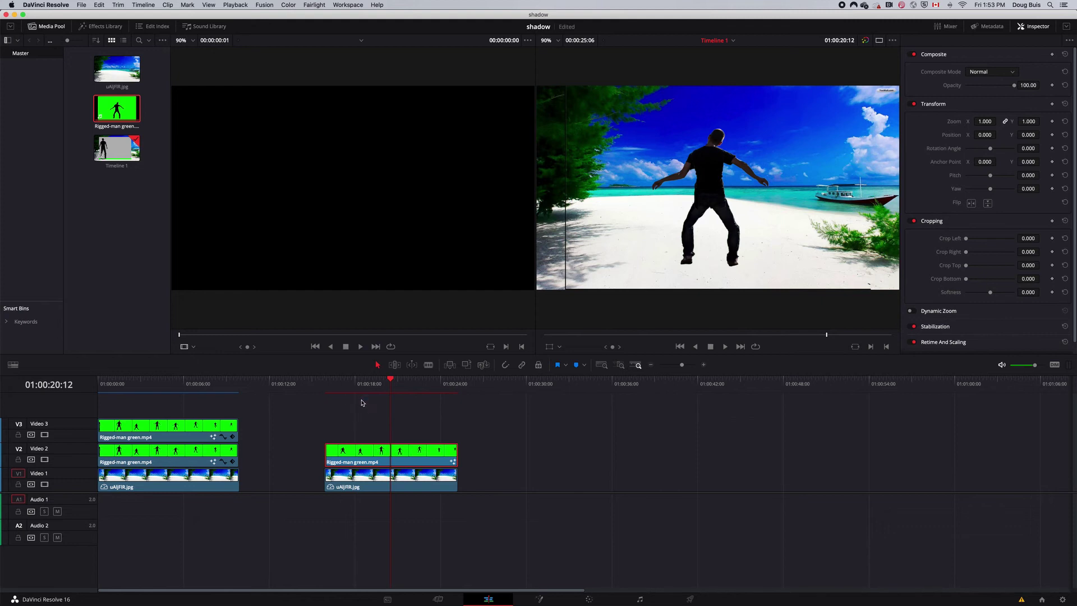
Set Crop Left 14 and Crop Bottom 47 on the man clip, then drag it from V2 to V3.
{"action": "left_click", "coordinate": [381, 381]}
{"action": "left_click_drag", "start_coordinate": [381, 381], "coordinate": [336, 391]}
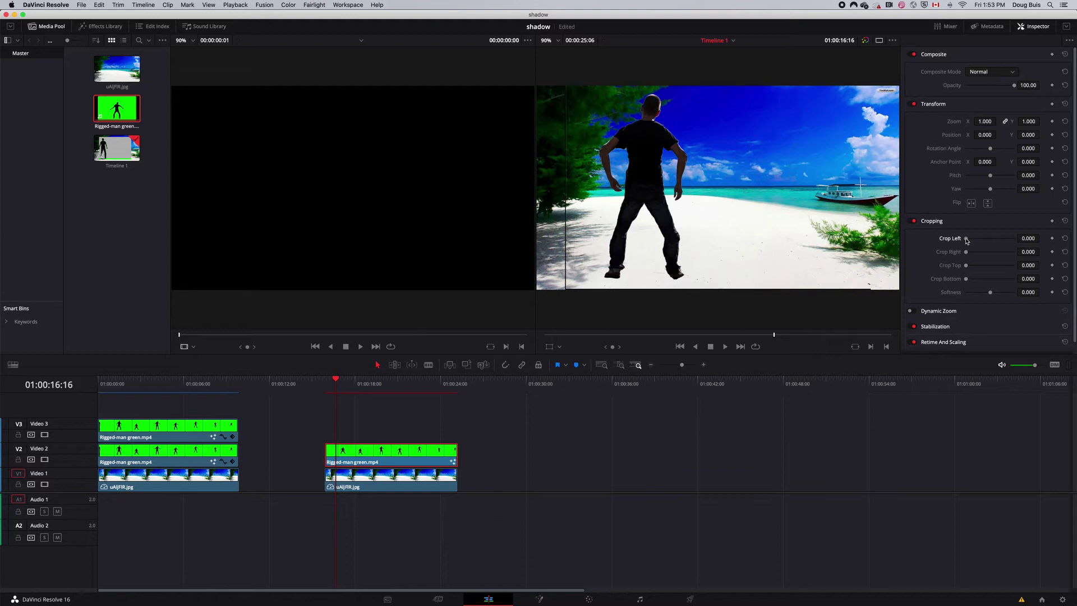
{"action": "left_click_drag", "start_coordinate": [967, 240], "coordinate": [967, 240]}
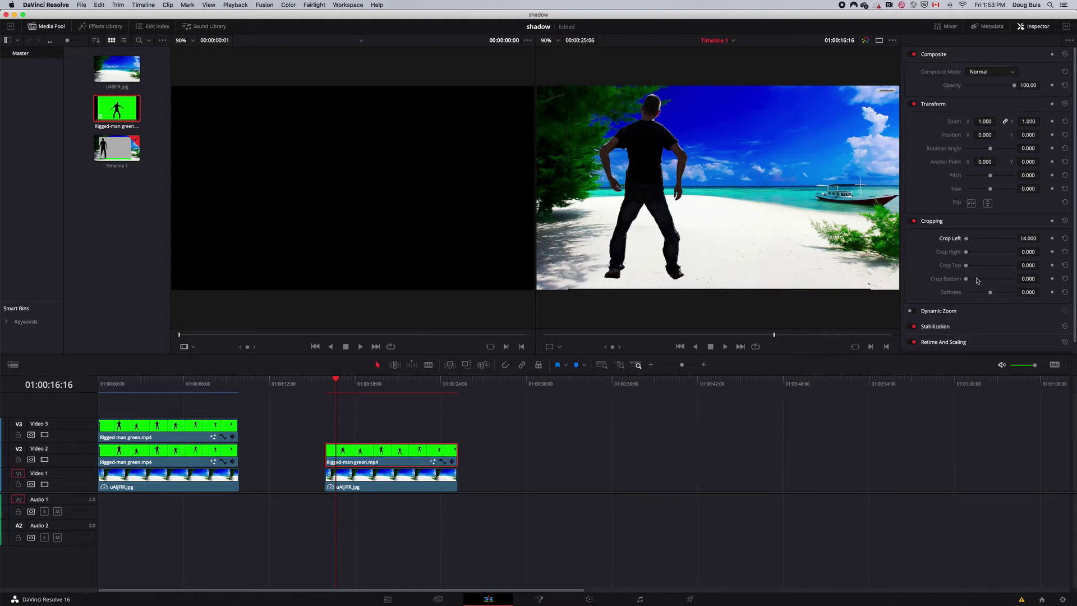
{"action": "left_click_drag", "start_coordinate": [967, 281], "coordinate": [968, 280]}
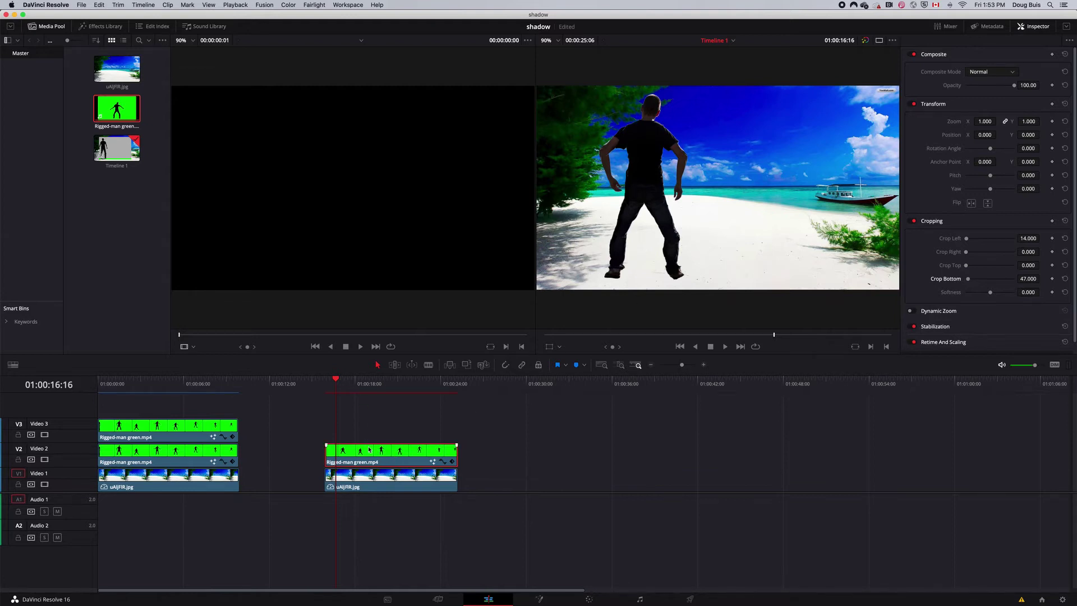
{"action": "left_click_drag", "start_coordinate": [370, 452], "coordinate": [370, 441]}
Give the Video 3 man clip Zoom 0.800 and Position X -160, Y 37.
{"action": "left_click", "coordinate": [334, 383]}
{"action": "left_click", "coordinate": [336, 405]}
{"action": "key", "text": "super+equal"}
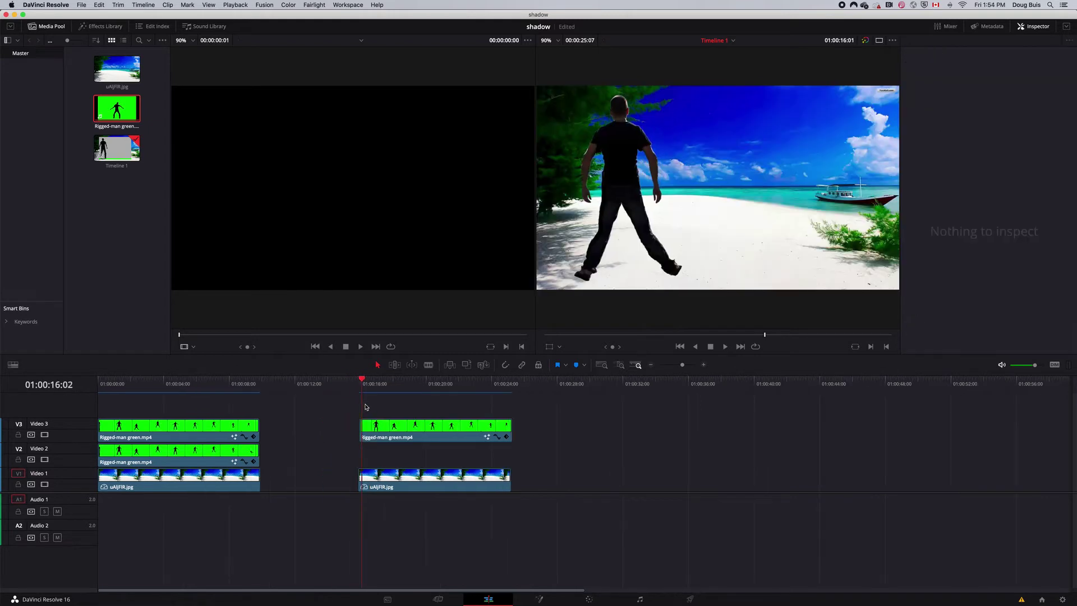
{"action": "left_click", "coordinate": [422, 428]}
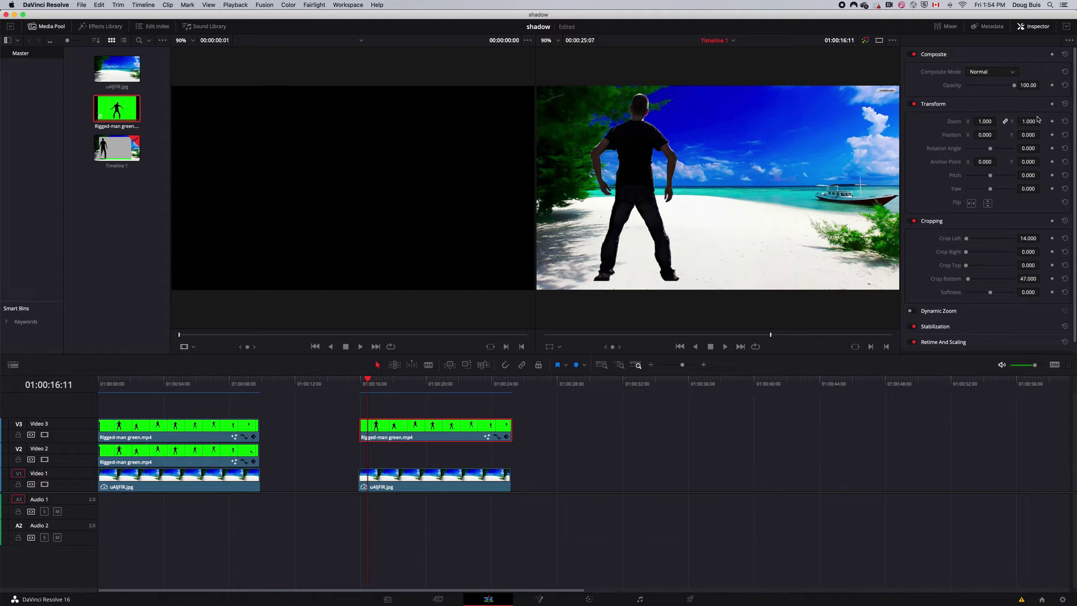
{"action": "mouse_move", "coordinate": [1028, 121]}
{"action": "left_mouse_down"}
{"action": "mouse_move", "coordinate": [1045, 121]}
{"action": "mouse_move", "coordinate": [982, 135]}
{"action": "mouse_move", "coordinate": [1042, 135]}
{"action": "left_mouse_up"}
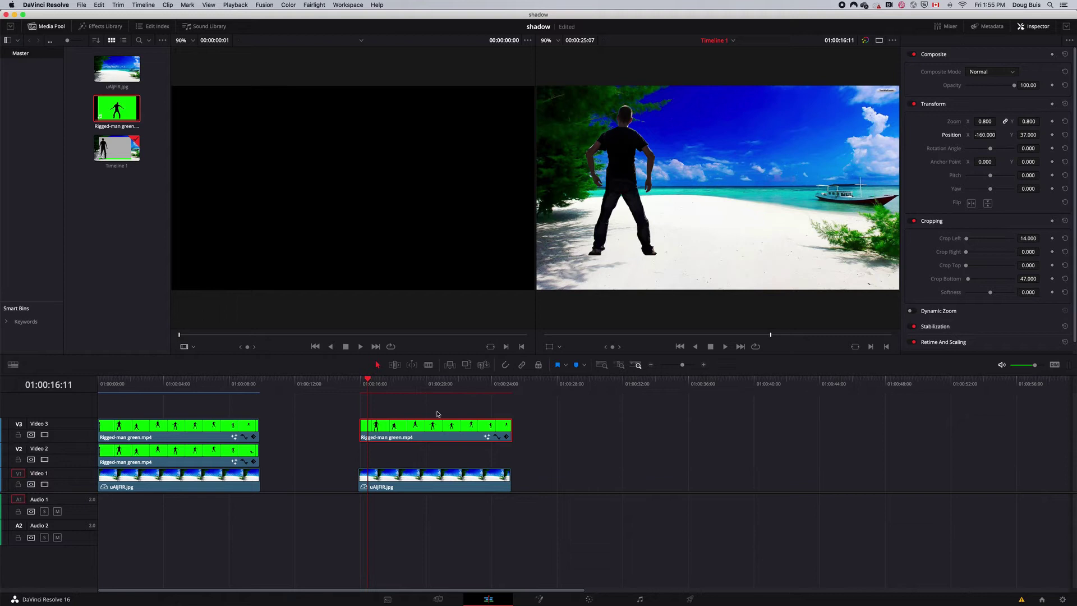
{"action": "left_click_drag", "start_coordinate": [370, 382], "coordinate": [518, 386]}
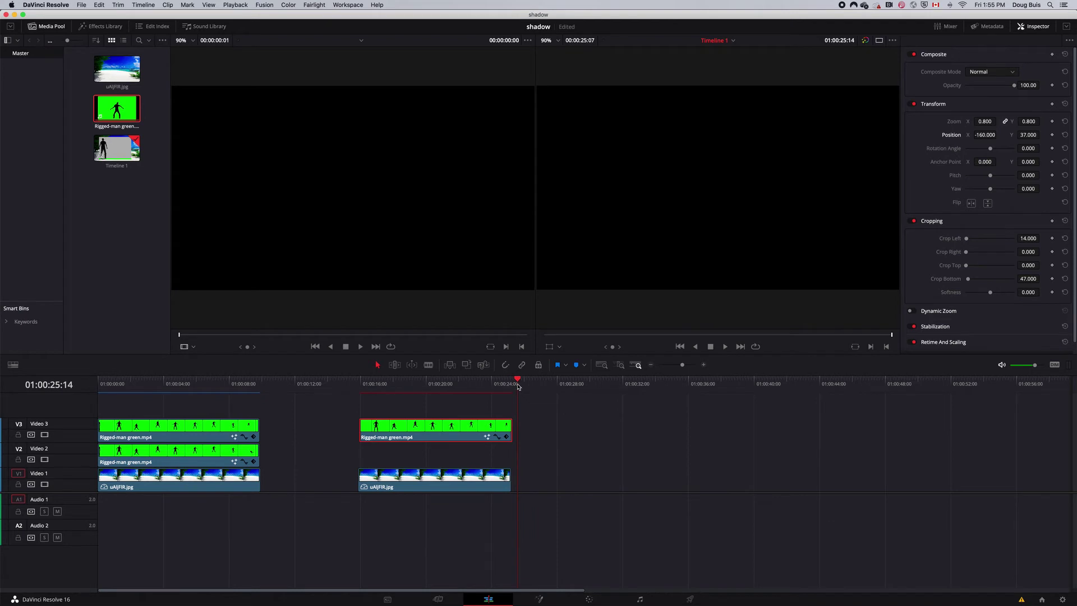
Paste a copy of the keyed man clip onto Video 2 beneath the original.
{"action": "key", "text": "super+v"}
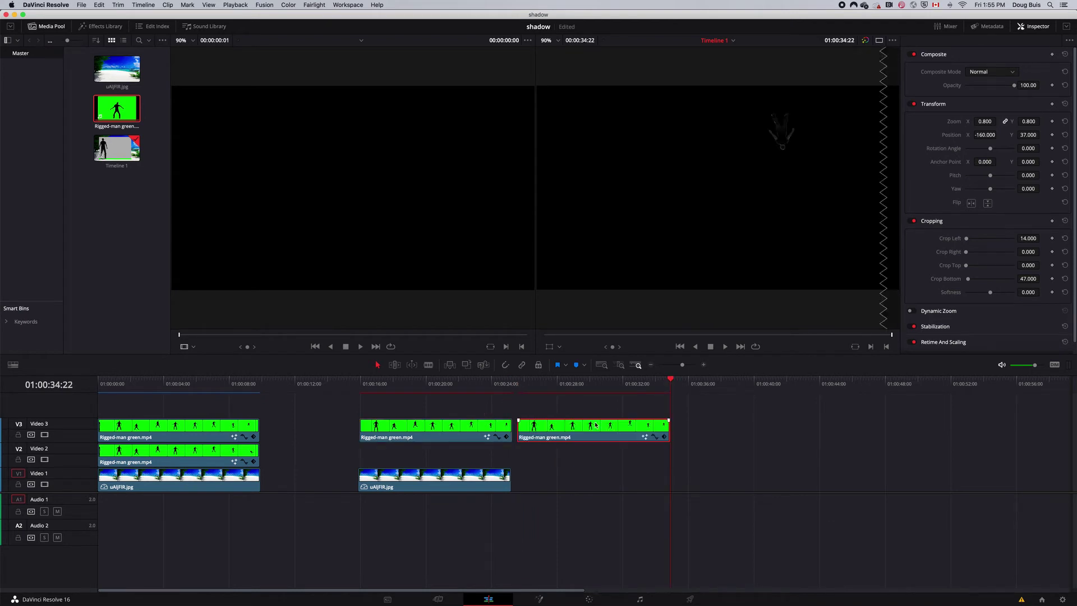
{"action": "left_click_drag", "start_coordinate": [602, 427], "coordinate": [438, 461]}
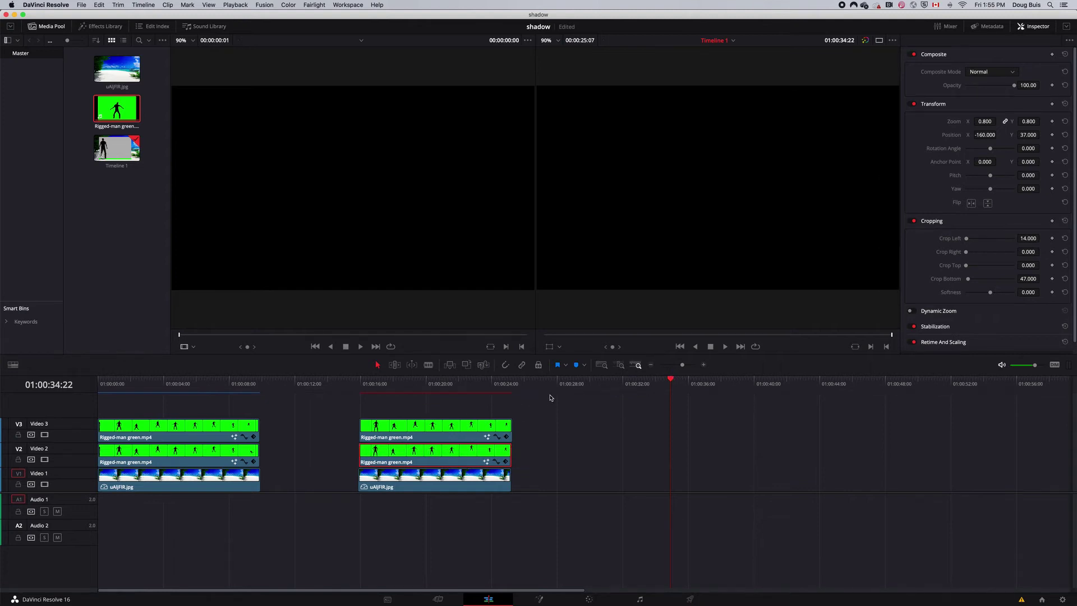
{"action": "left_click_drag", "start_coordinate": [666, 381], "coordinate": [360, 430]}
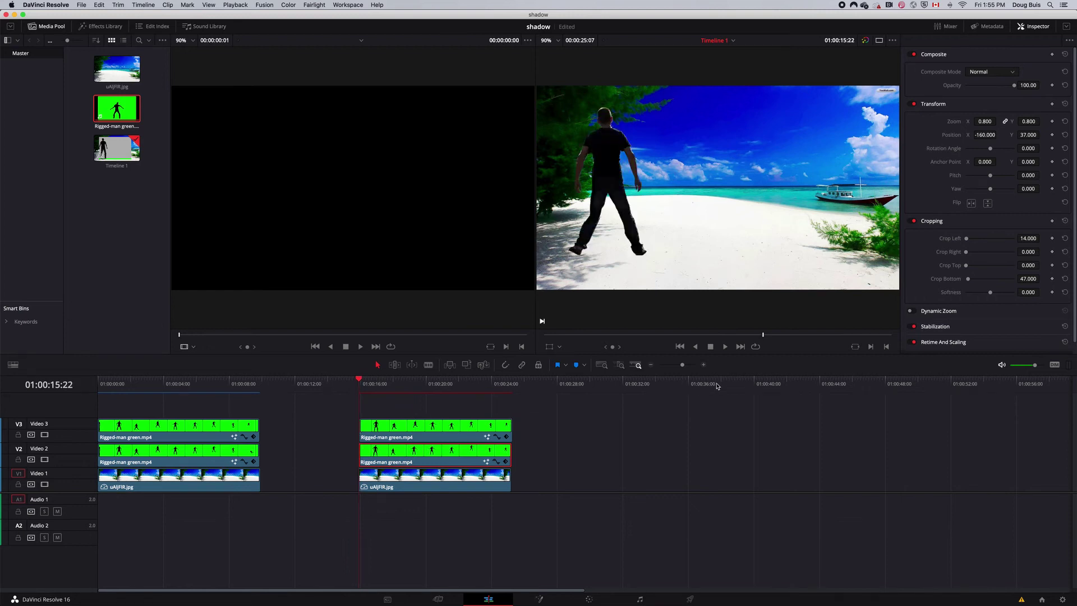
Align the beach image and top green-screen clip so both start at the playhead.
{"action": "left_click_drag", "start_coordinate": [685, 366], "coordinate": [696, 365]}
{"action": "left_click_drag", "start_coordinate": [628, 485], "coordinate": [655, 487]}
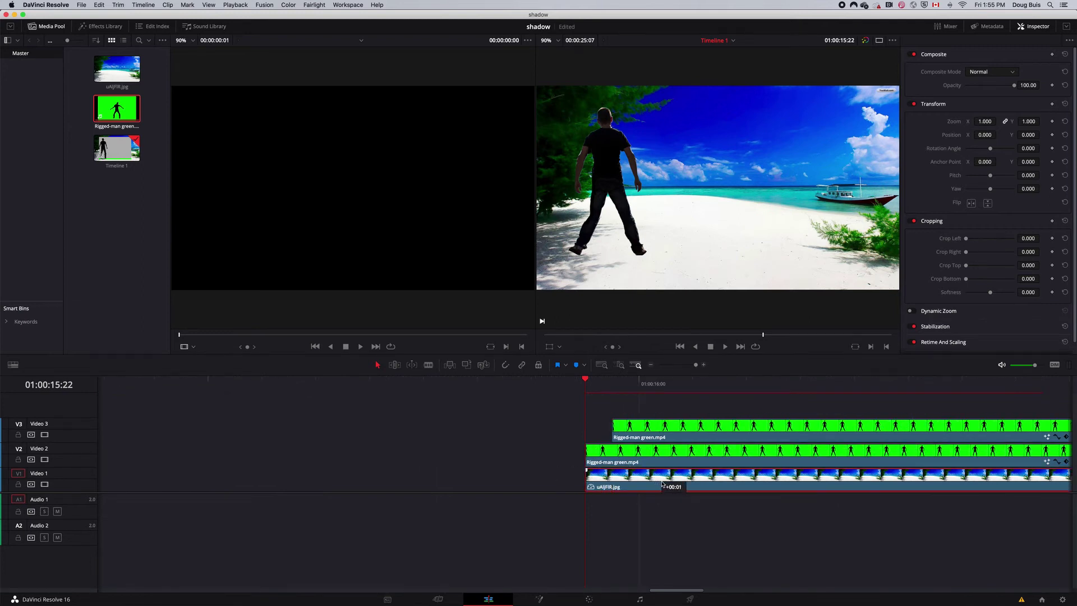
{"action": "left_click_drag", "start_coordinate": [650, 437], "coordinate": [624, 440]}
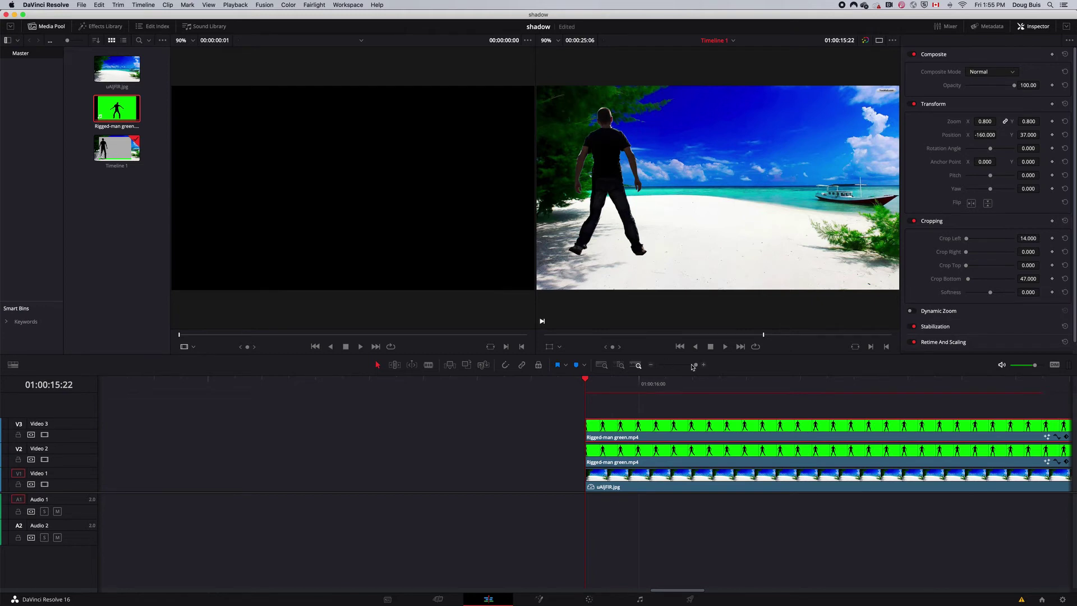
{"action": "mouse_move", "coordinate": [694, 367]}
{"action": "left_mouse_down"}
{"action": "mouse_move", "coordinate": [676, 367]}
{"action": "mouse_move", "coordinate": [699, 367]}
{"action": "mouse_move", "coordinate": [685, 368]}
{"action": "left_mouse_up"}
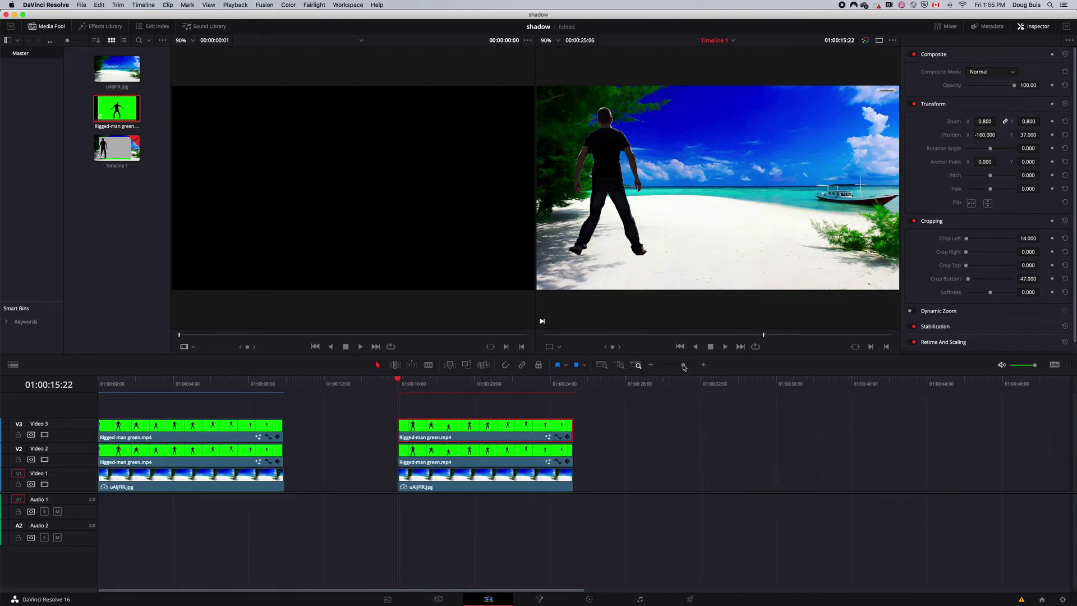
Flip the Video 2 man copy vertically, set Zoom Y to 0.060 and Position Y to -387.
{"action": "left_click", "coordinate": [544, 457]}
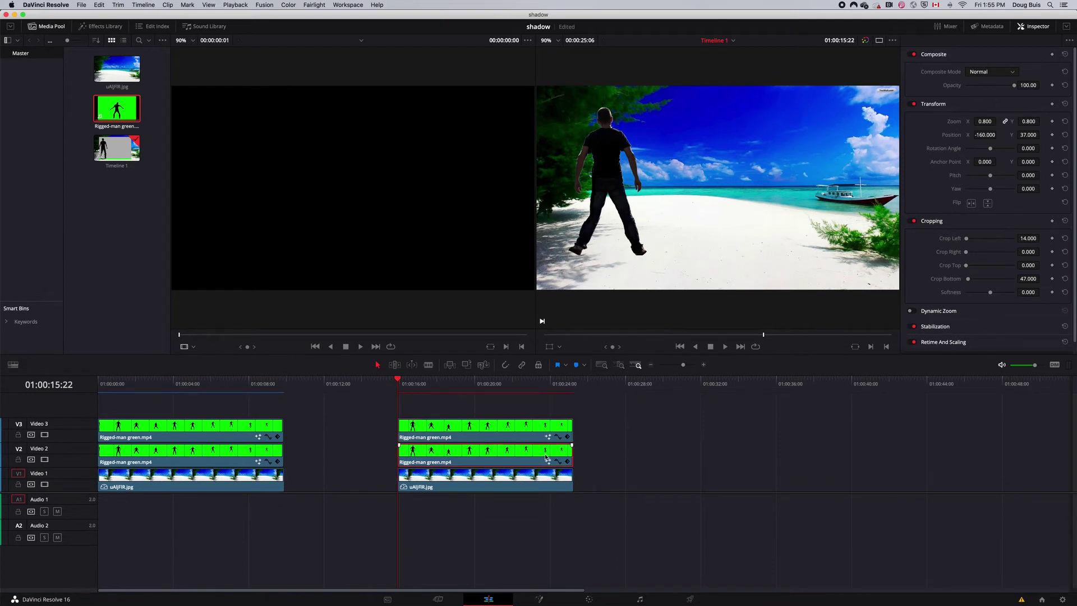
{"action": "left_click", "coordinate": [988, 203]}
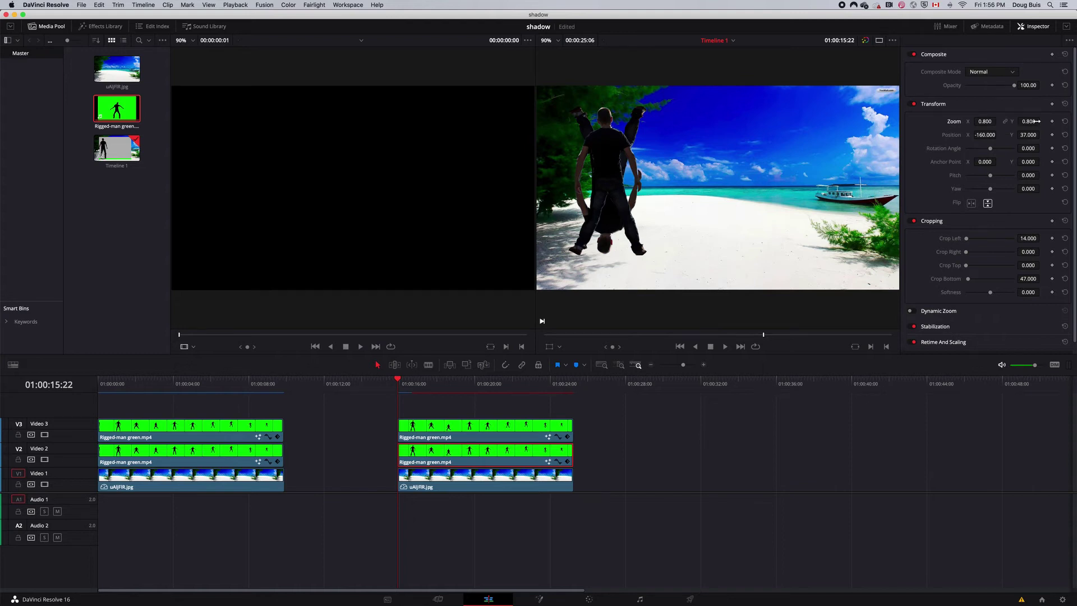
{"action": "left_click_drag", "start_coordinate": [1029, 121], "coordinate": [1042, 121]}
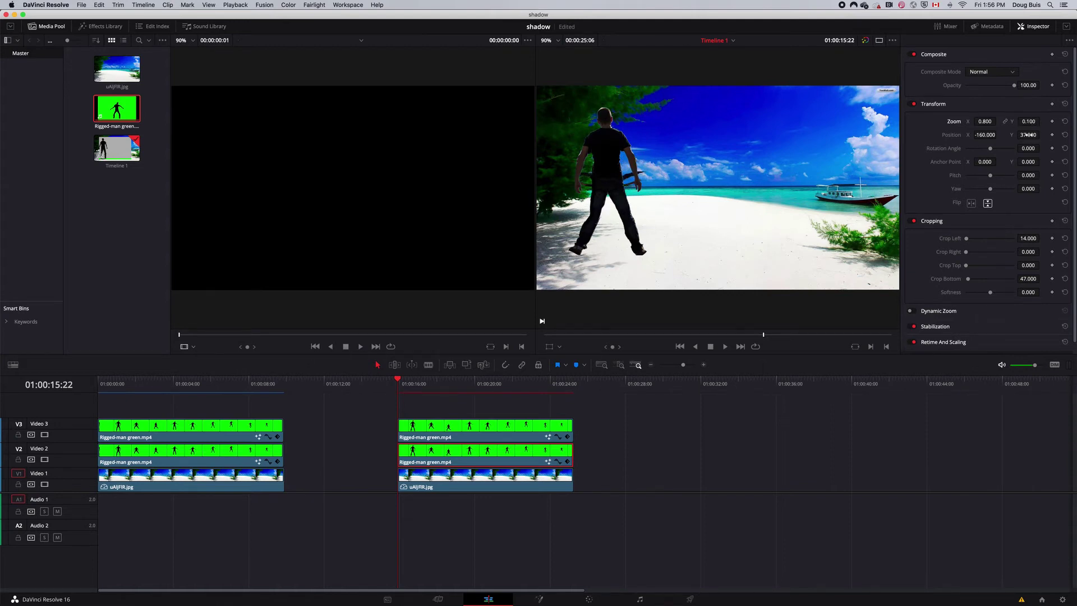
{"action": "left_click_drag", "start_coordinate": [1028, 134], "coordinate": [1014, 134]}
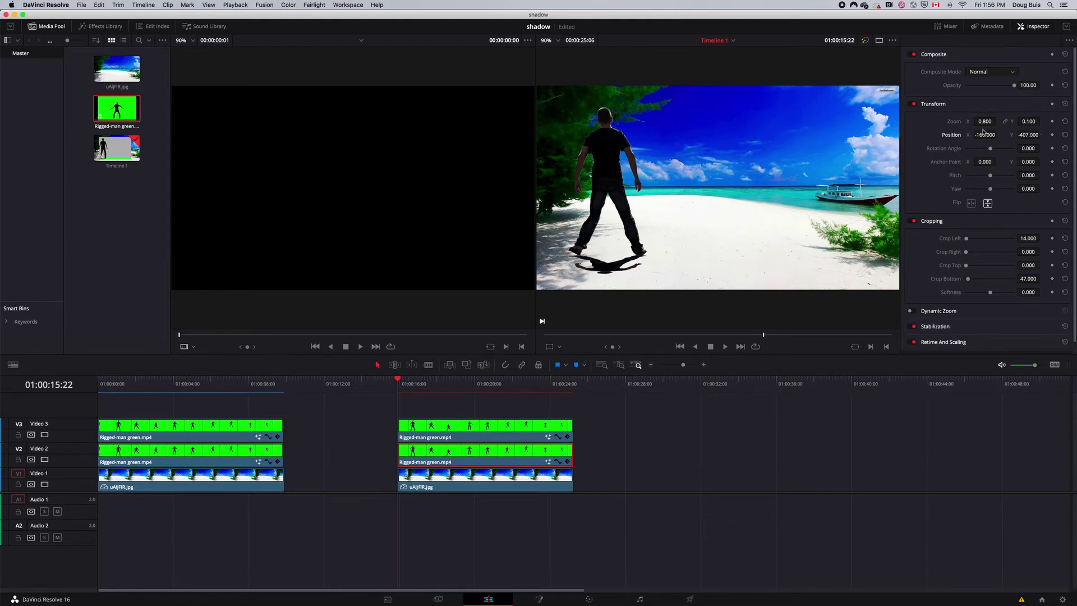
{"action": "left_click_drag", "start_coordinate": [1000, 121], "coordinate": [1000, 121]}
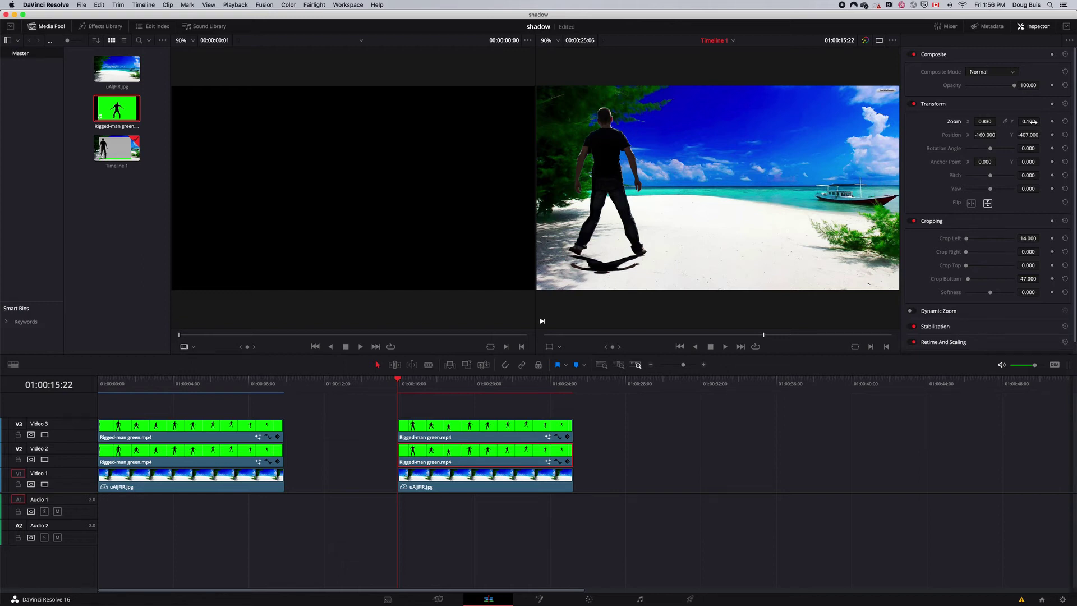
{"action": "mouse_move", "coordinate": [1029, 121]}
{"action": "left_mouse_down"}
{"action": "mouse_move", "coordinate": [1042, 121]}
{"action": "mouse_move", "coordinate": [1042, 135]}
{"action": "left_mouse_up"}
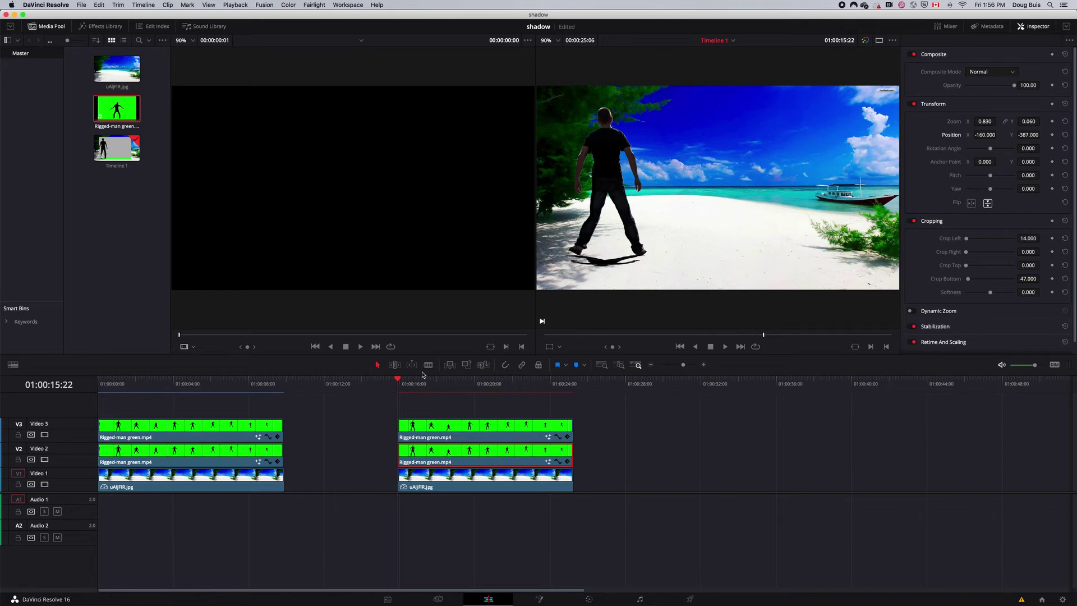
{"action": "mouse_move", "coordinate": [400, 379]}
{"action": "left_mouse_down"}
{"action": "mouse_move", "coordinate": [545, 395]}
{"action": "mouse_move", "coordinate": [389, 395]}
{"action": "mouse_move", "coordinate": [401, 396]}
{"action": "left_mouse_up"}
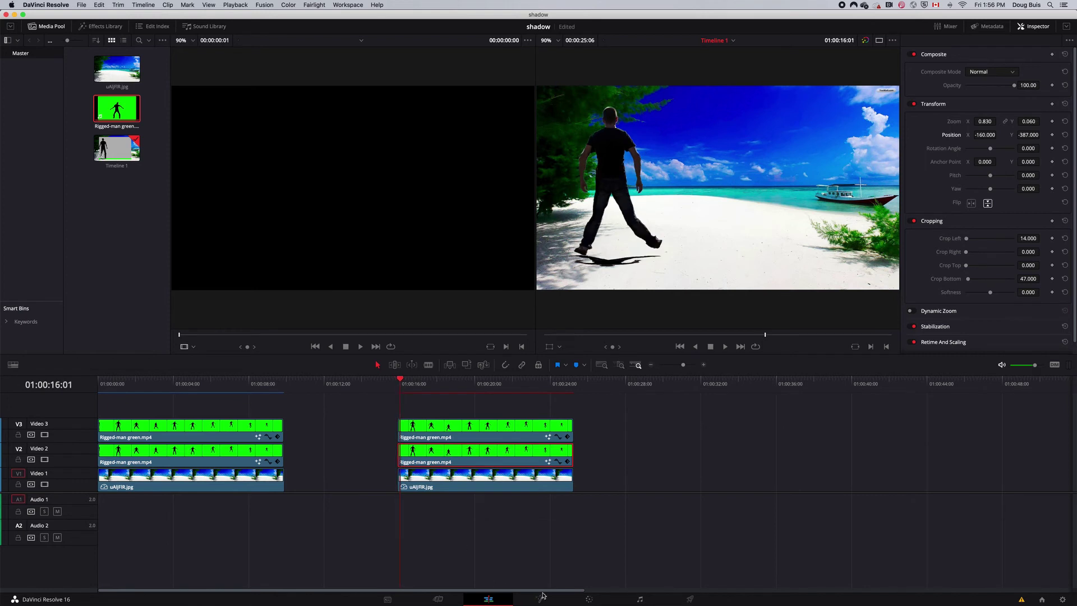
On the Color page, drag the shadow clip's Sat value down to 0.00.
{"action": "left_click", "coordinate": [589, 599]}
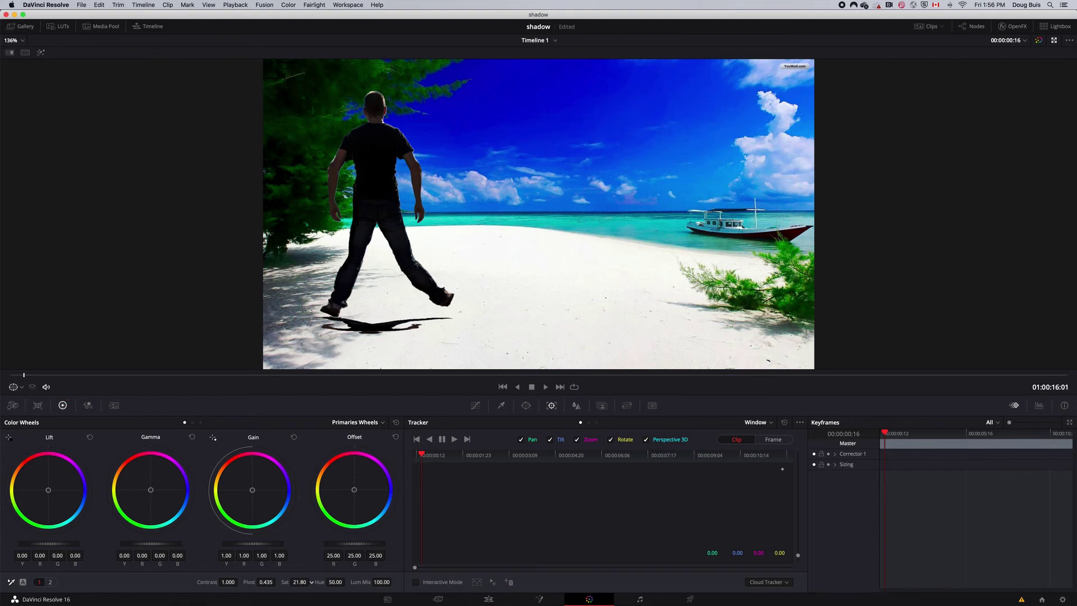
{"action": "left_click_drag", "start_coordinate": [300, 582], "coordinate": [269, 581]}
Back on the Edit page, lower the shadow clip's Composite Opacity to 76.52.
{"action": "left_click", "coordinate": [489, 601]}
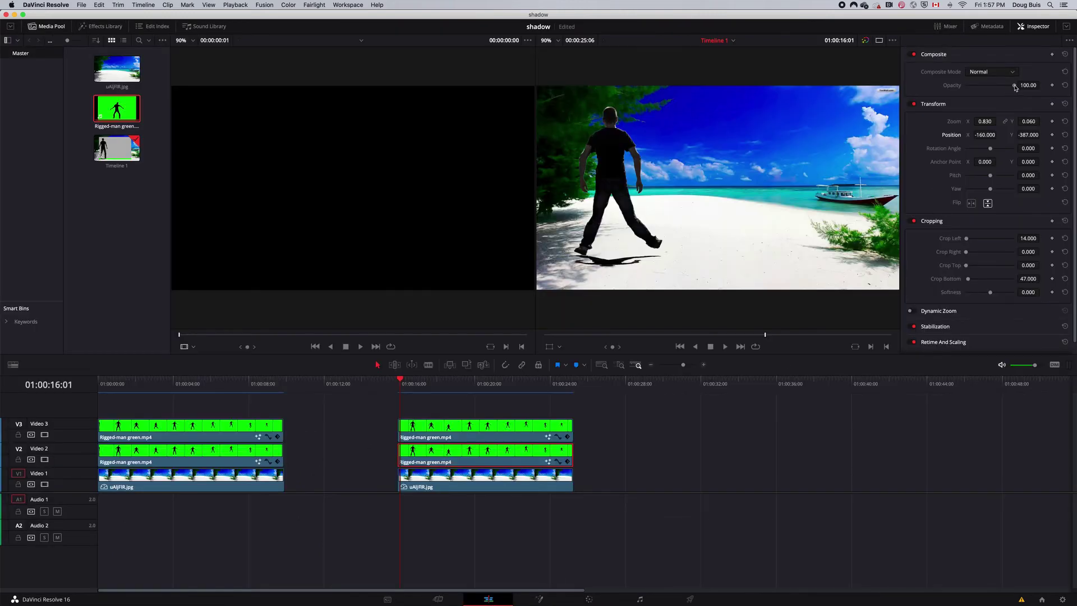
{"action": "left_click_drag", "start_coordinate": [1015, 88], "coordinate": [1004, 88]}
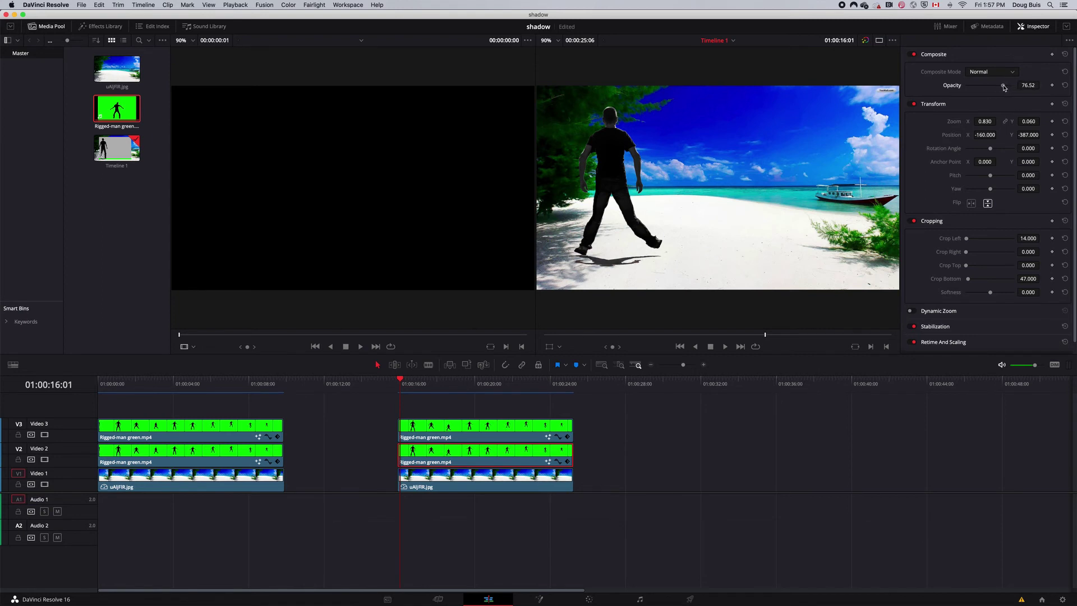
Open clip 05's Fusion comp and insert a Blur node after DeltaKeyer1.
{"action": "left_click", "coordinate": [539, 599]}
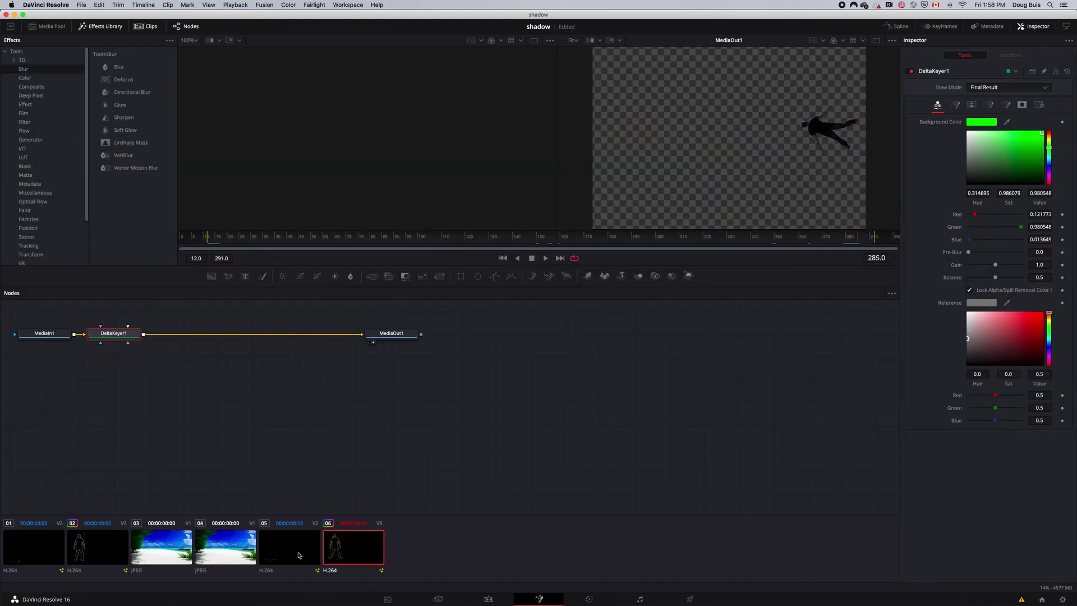
{"action": "left_click", "coordinate": [285, 554]}
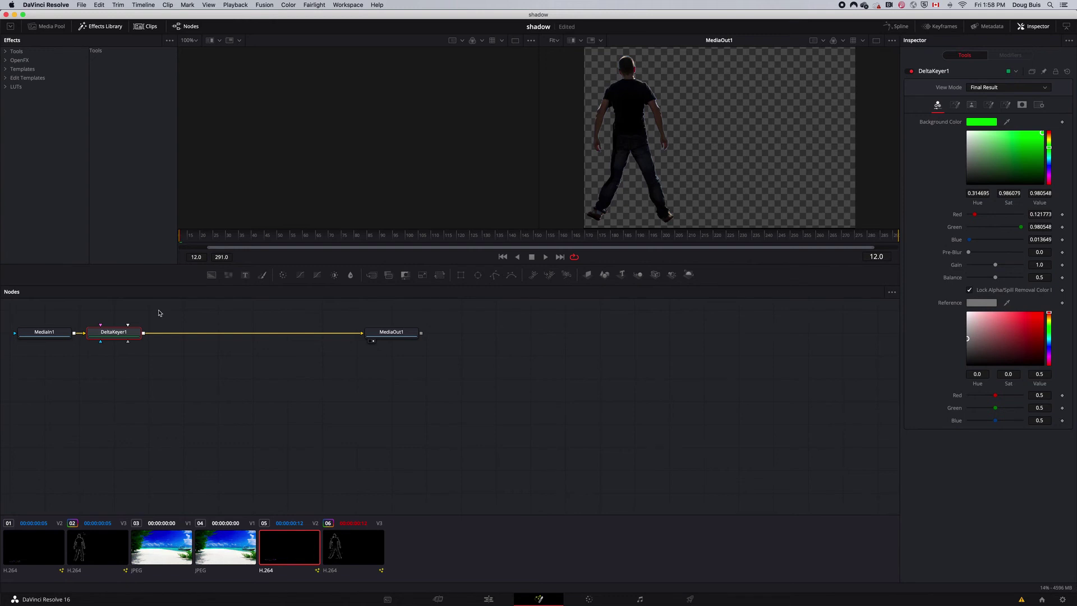
{"action": "left_click", "coordinate": [6, 51]}
{"action": "left_click", "coordinate": [24, 69]}
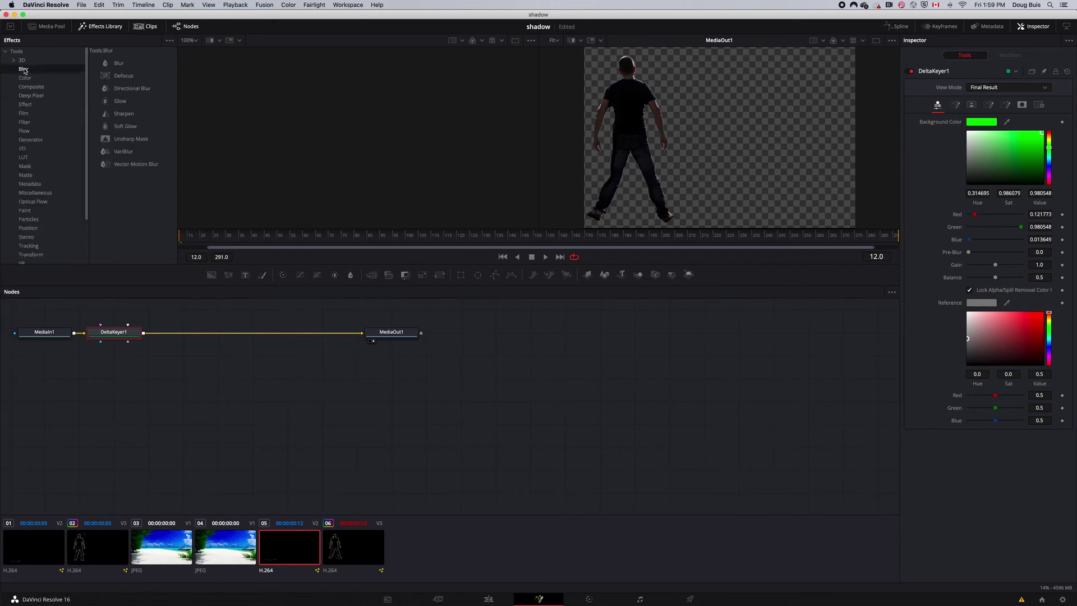
{"action": "double_click", "coordinate": [119, 64]}
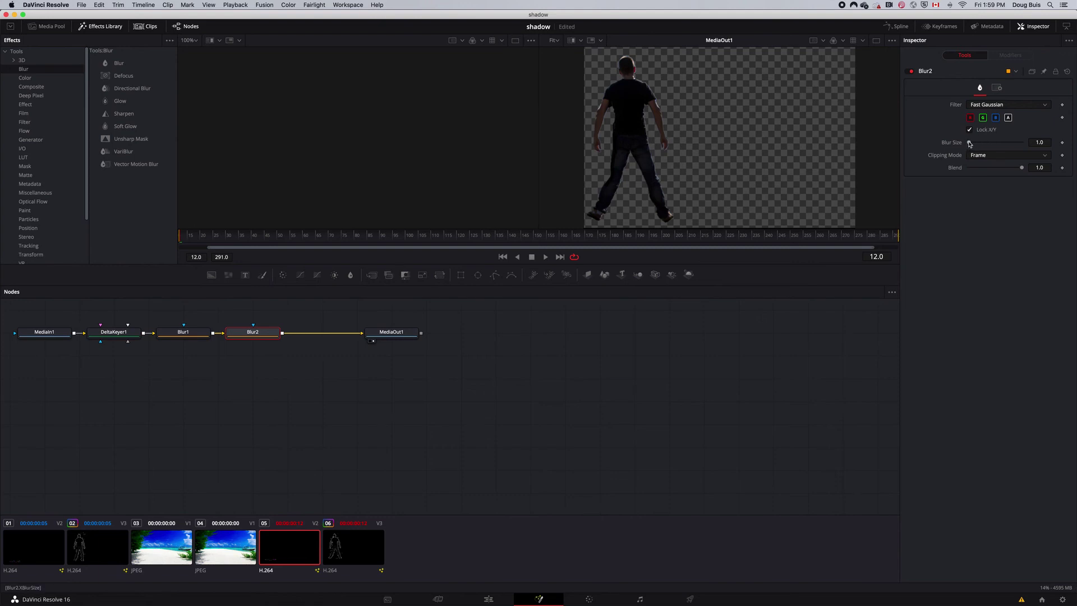
Keyframe Blur2's Blur Size from 10.2 at the clip start to 22.8 at frame 288, then return to the Edit page.
{"action": "left_click", "coordinate": [1063, 143]}
{"action": "left_click_drag", "start_coordinate": [970, 144], "coordinate": [976, 144]}
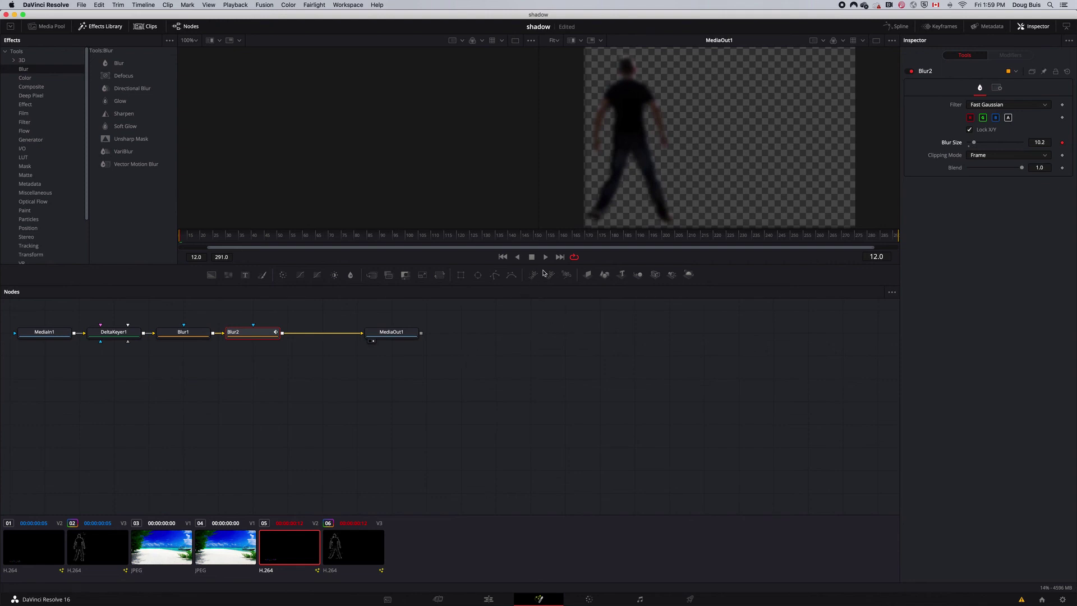
{"action": "left_click", "coordinate": [183, 235]}
{"action": "left_click_drag", "start_coordinate": [183, 237], "coordinate": [887, 242]}
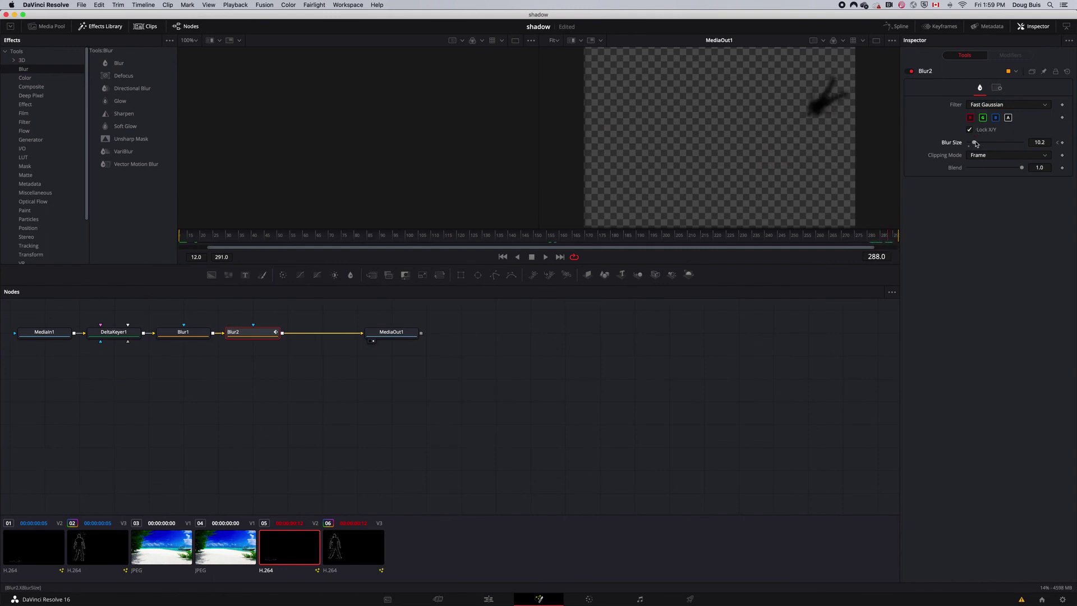
{"action": "left_click_drag", "start_coordinate": [975, 144], "coordinate": [984, 144]}
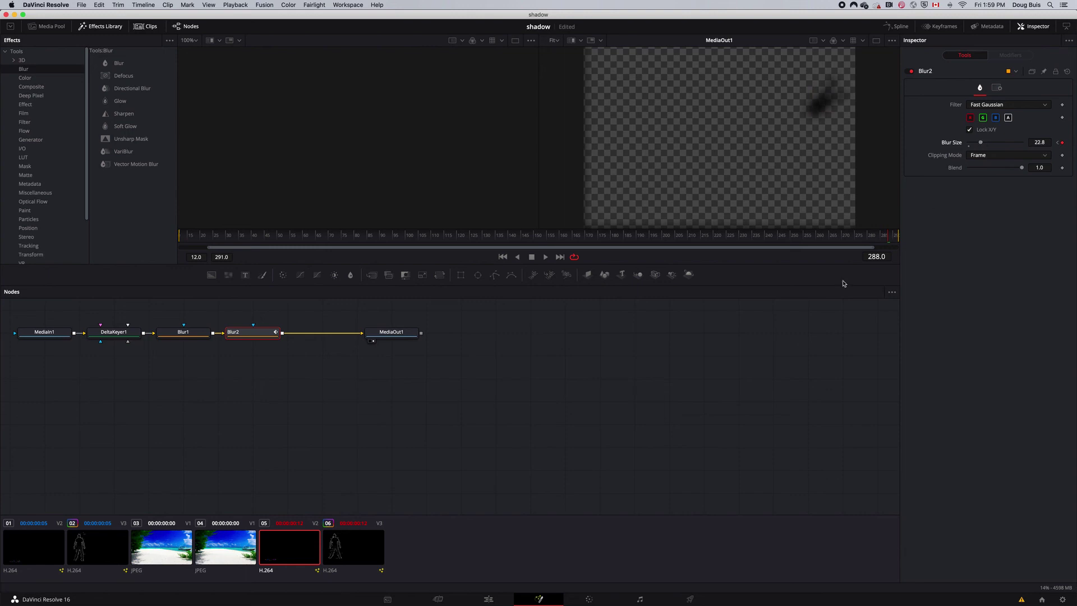
{"action": "left_click", "coordinate": [488, 599]}
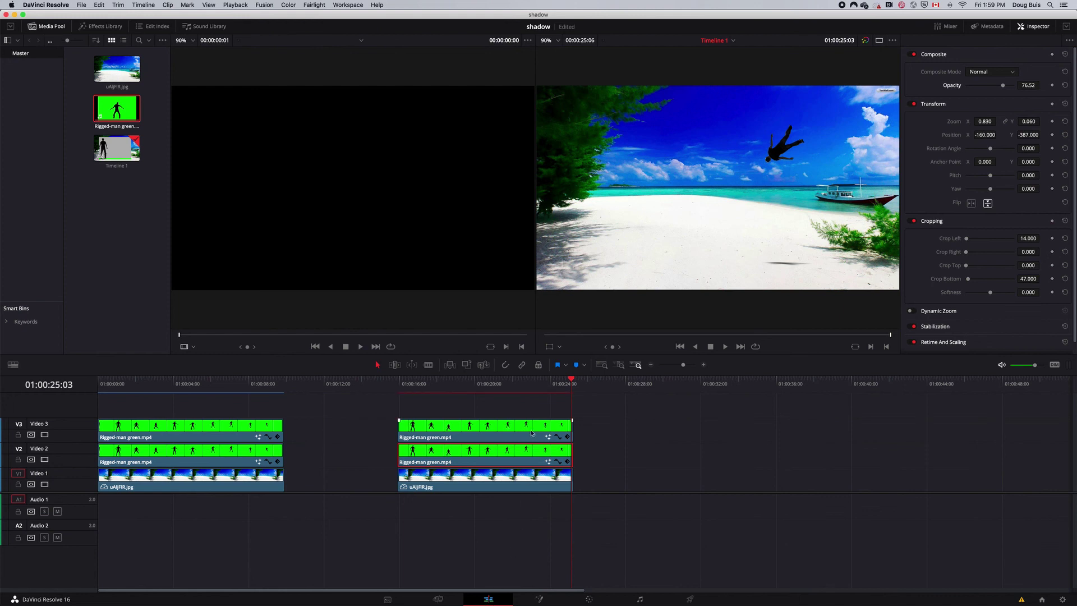
{"action": "left_click", "coordinate": [572, 381]}
{"action": "left_click_drag", "start_coordinate": [572, 380], "coordinate": [399, 419]}
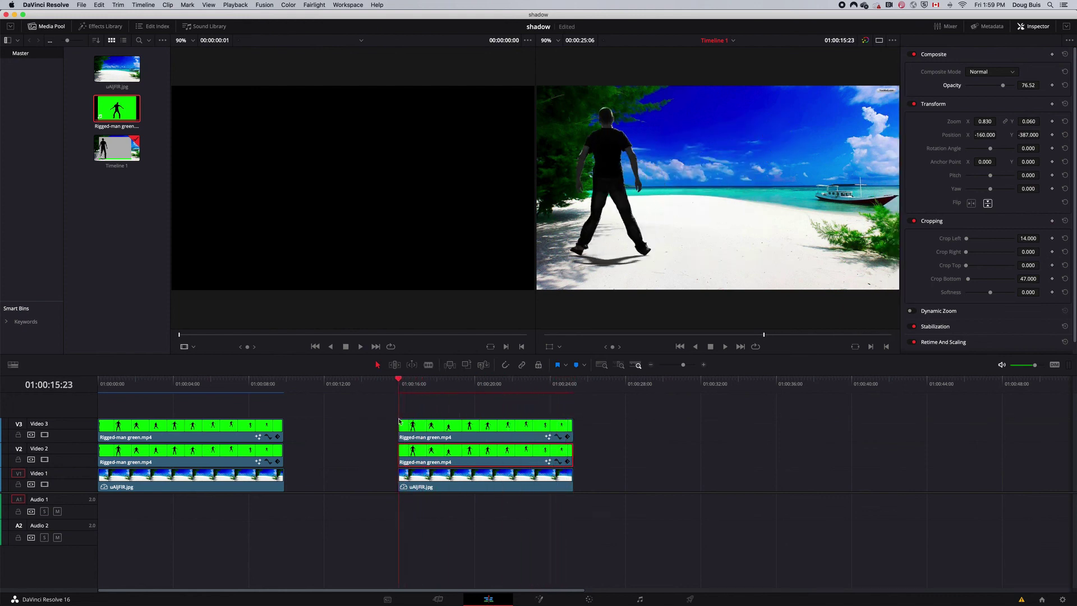
{"action": "key", "text": "space"}
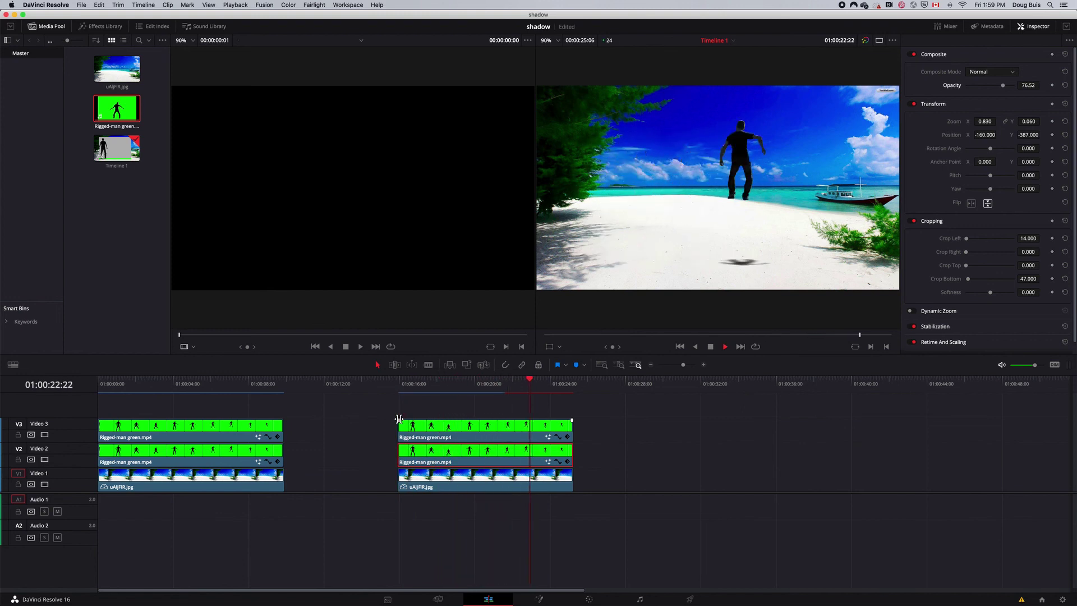